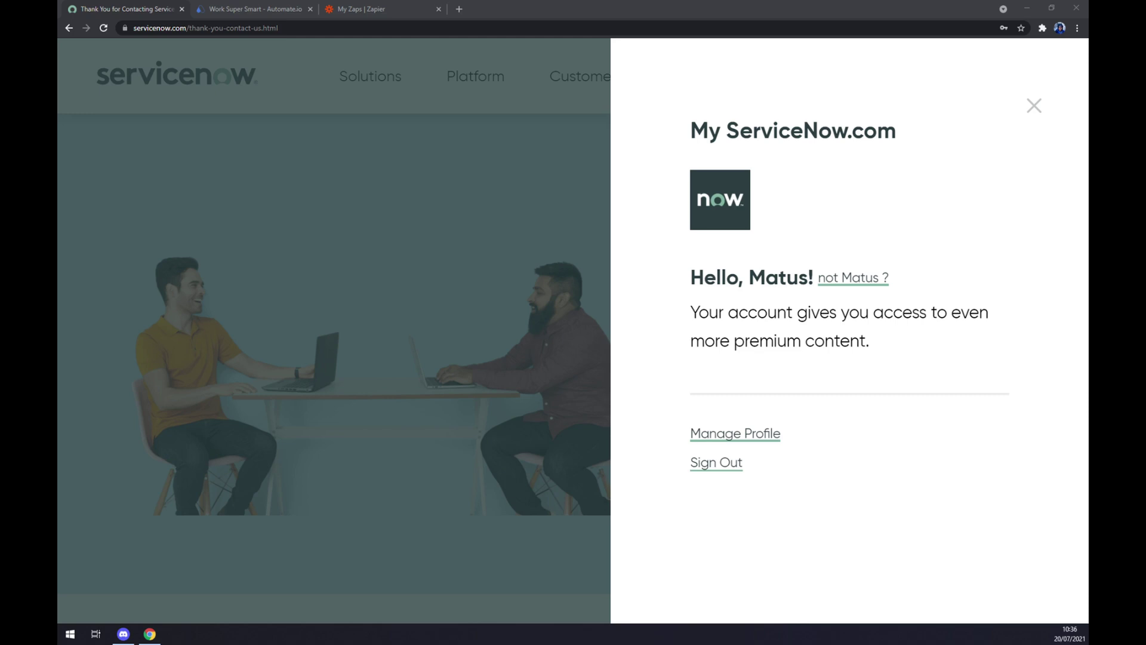
# Switch to Automate.io and open the full App Integrations list via See All Categories.
pyautogui.click(255, 9)
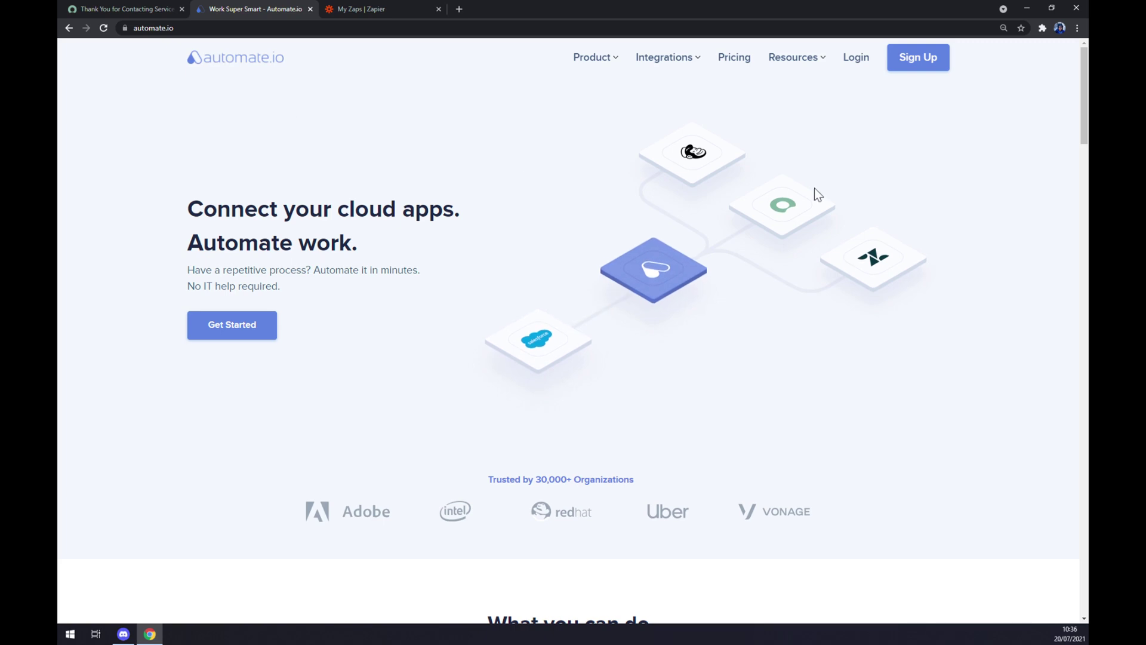
pyautogui.moveTo(662, 60)
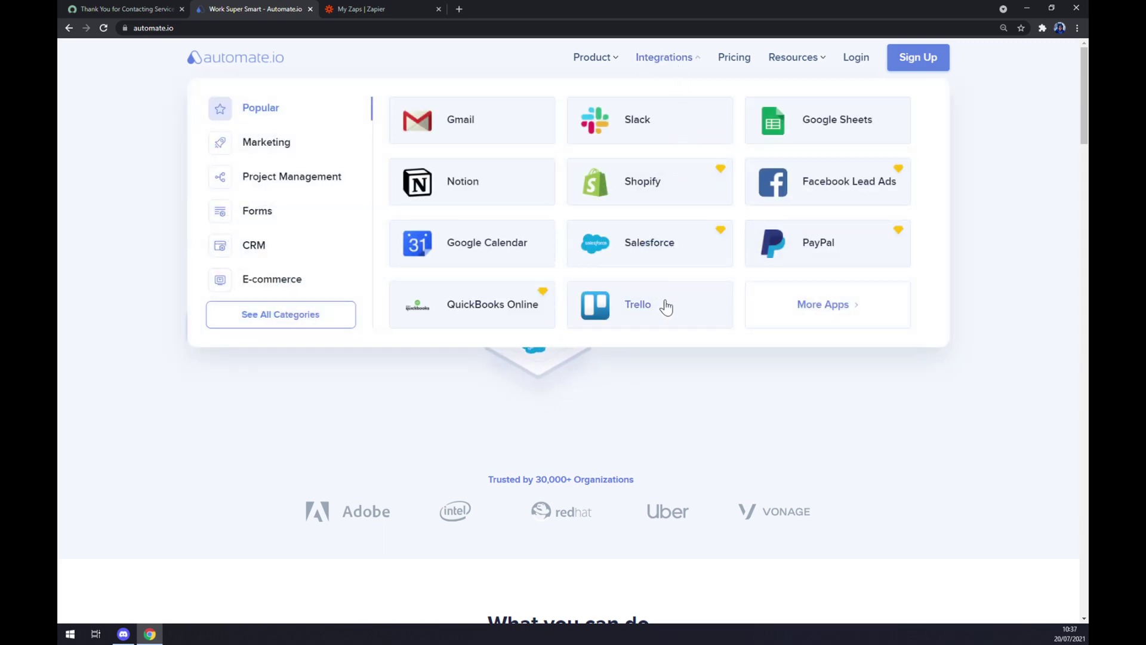
pyautogui.click(287, 318)
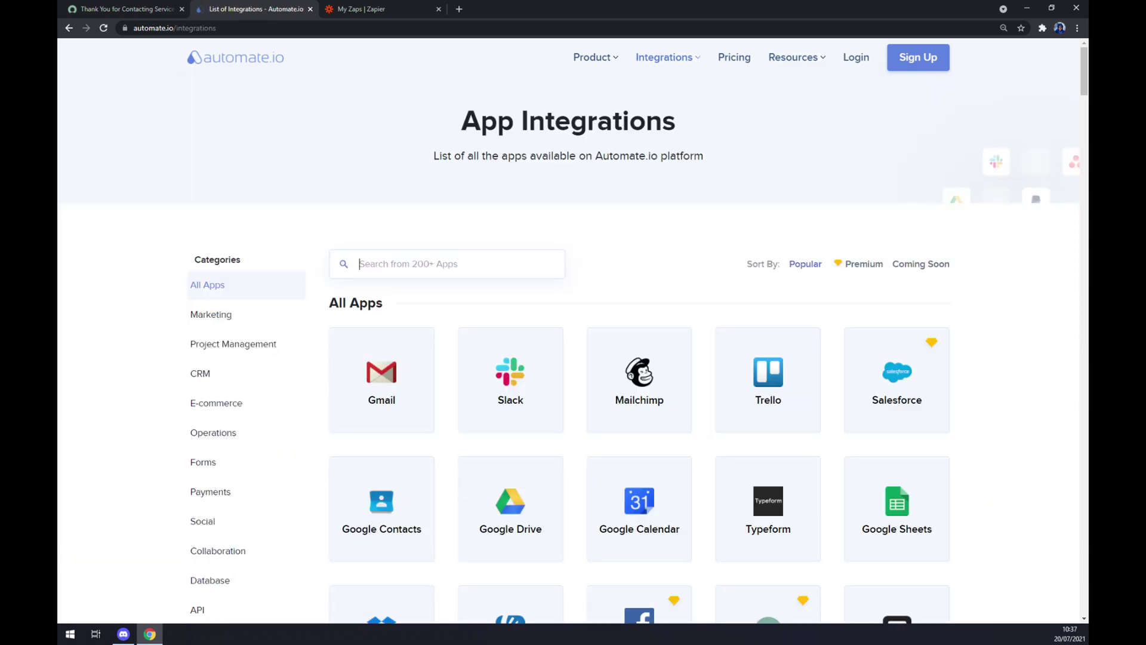
pyautogui.moveTo(440, 116); pyautogui.dragTo(711, 131)
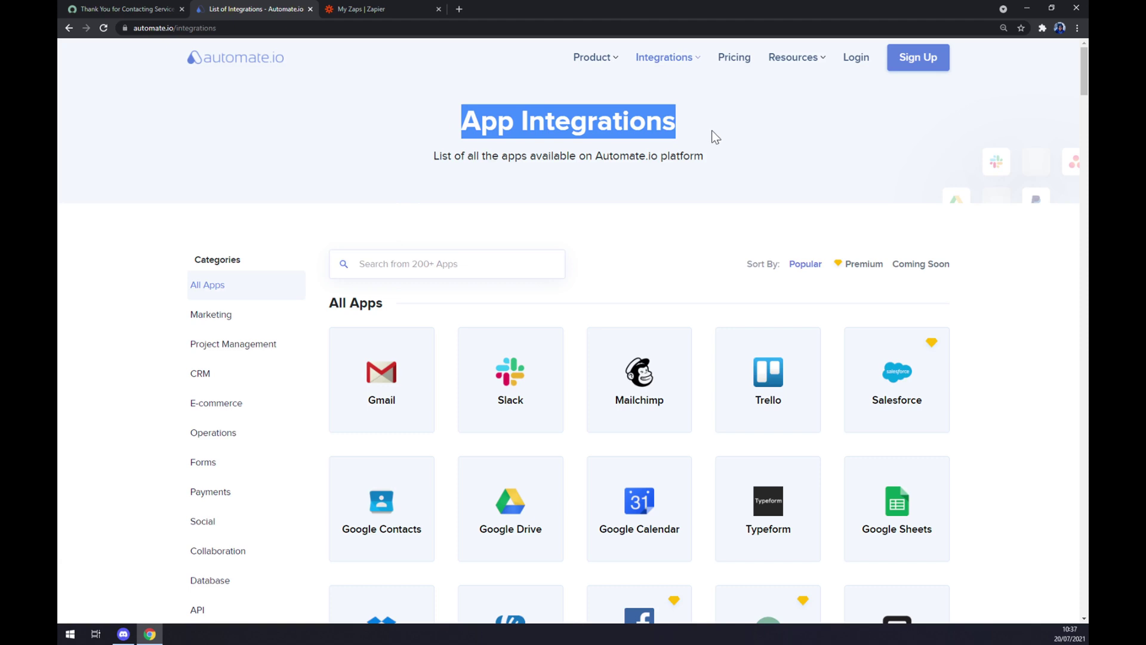
pyautogui.click(512, 225)
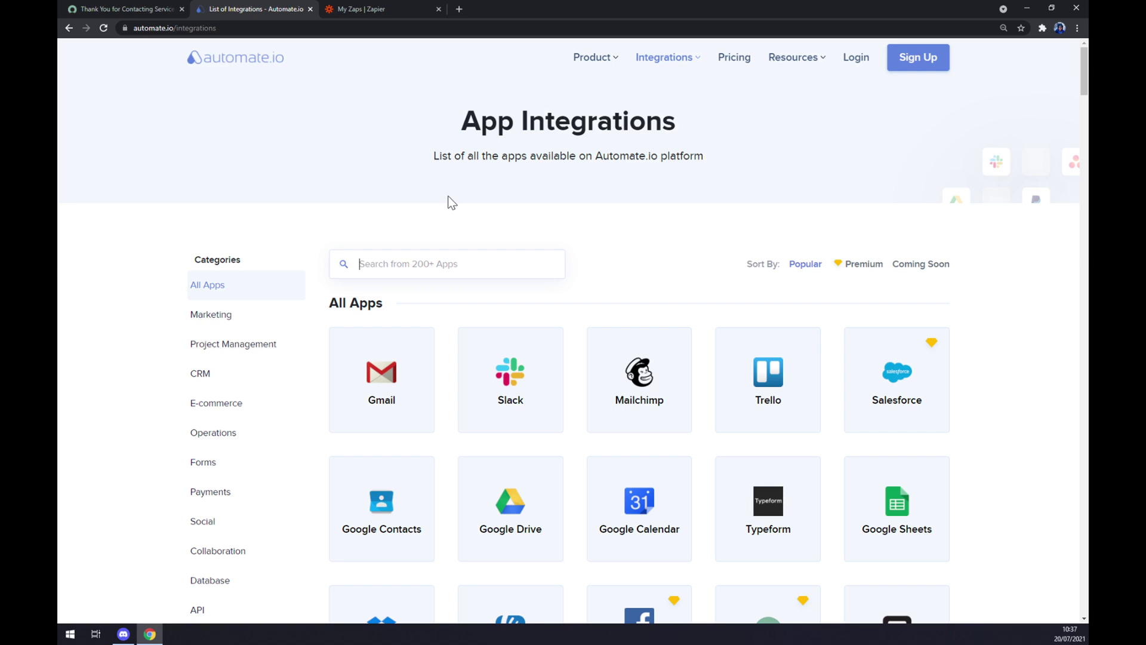
# Search 'service' to open ServiceNow, then search 'azure' and open the Azure DevOps pairing.
pyautogui.write('service')
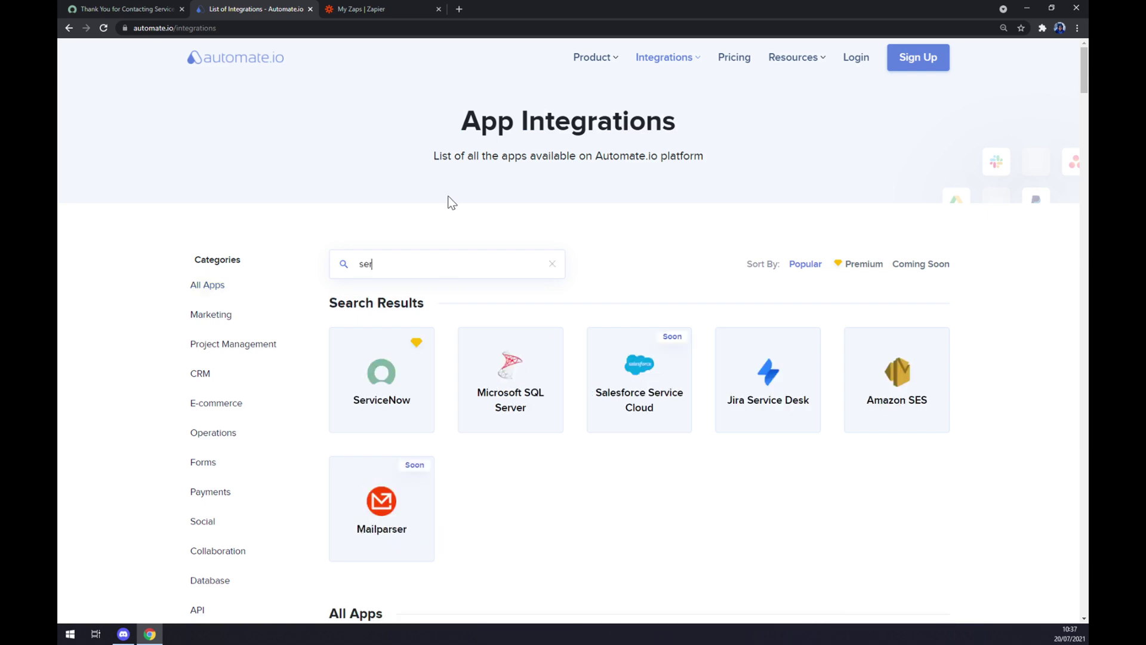
pyautogui.click(351, 396)
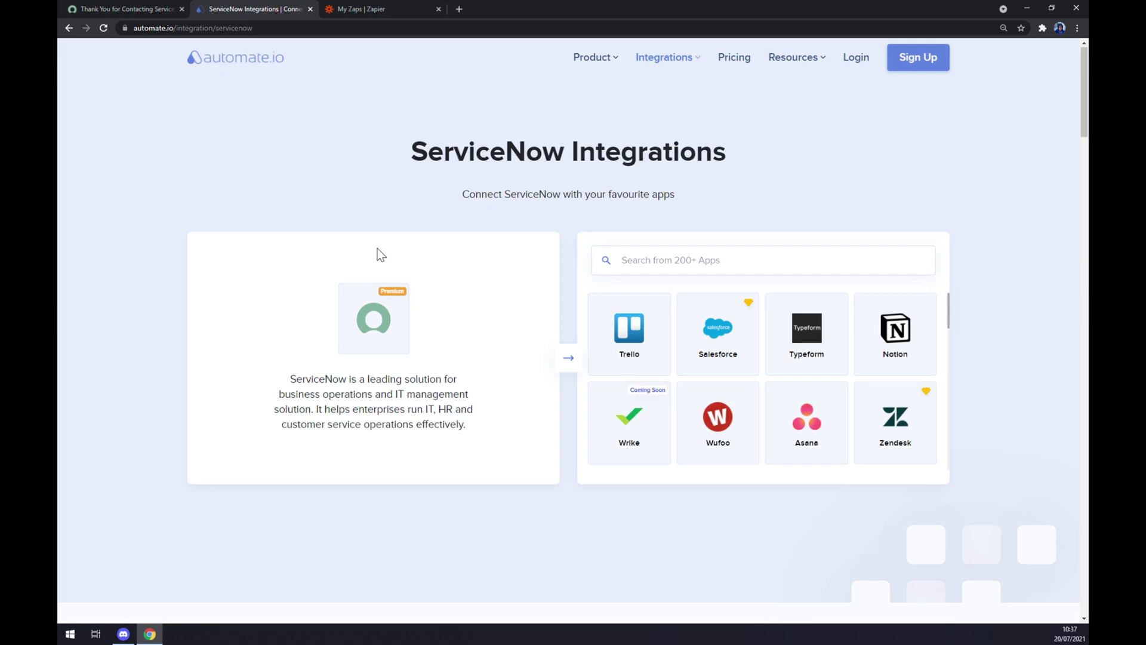
pyautogui.click(794, 262)
pyautogui.write('azu')
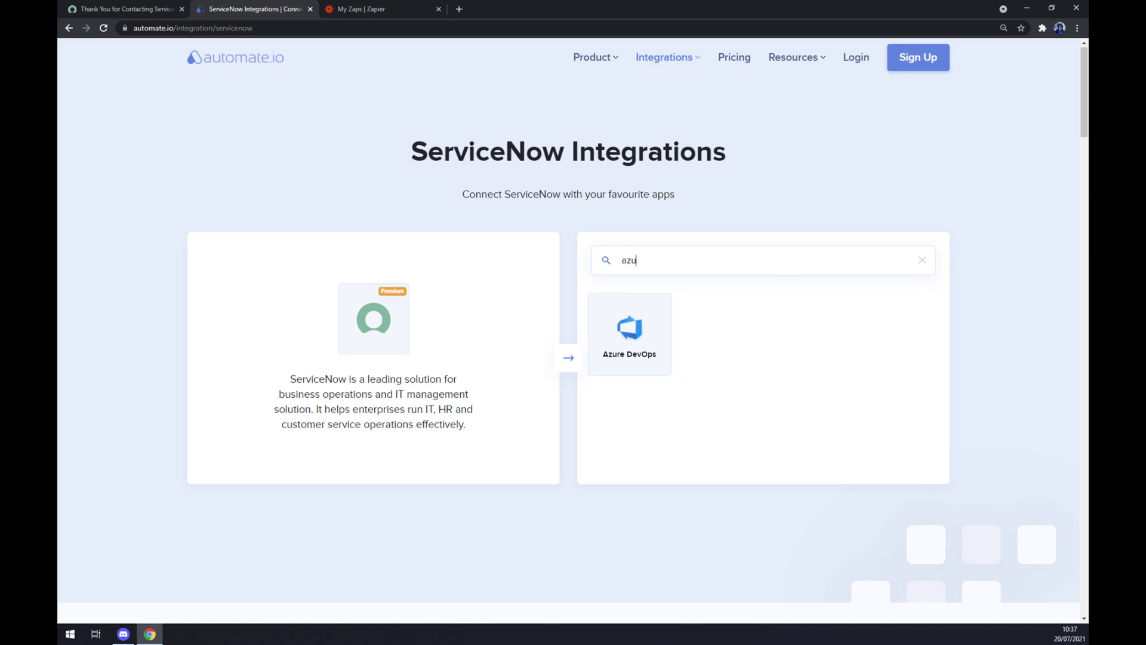
pyautogui.write('re')
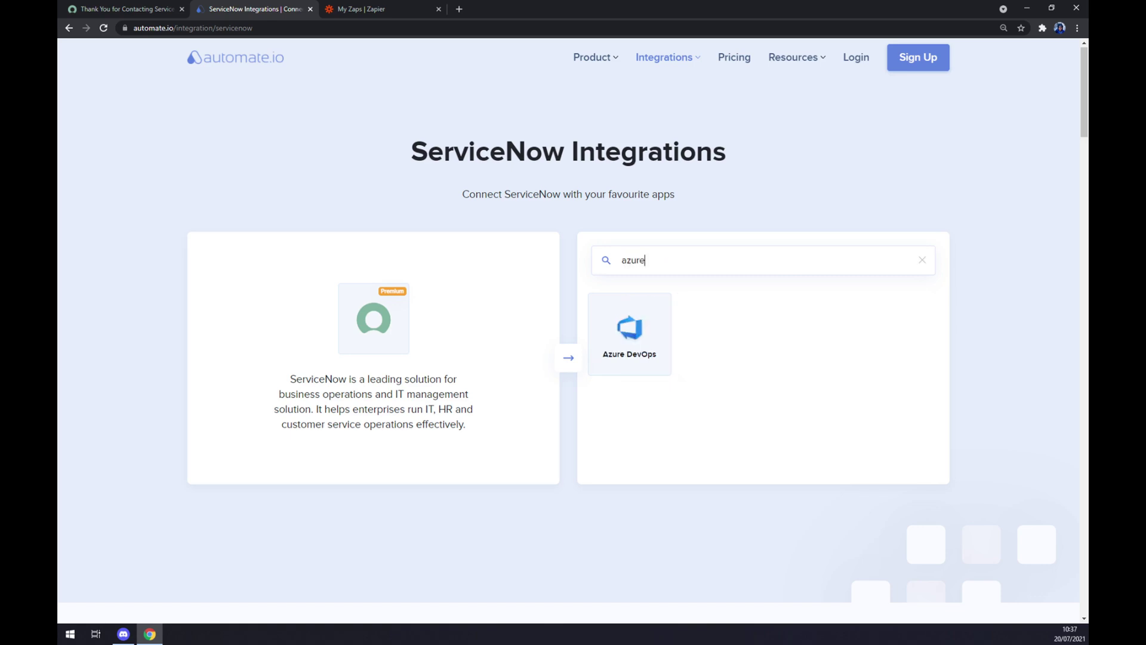
pyautogui.click(643, 325)
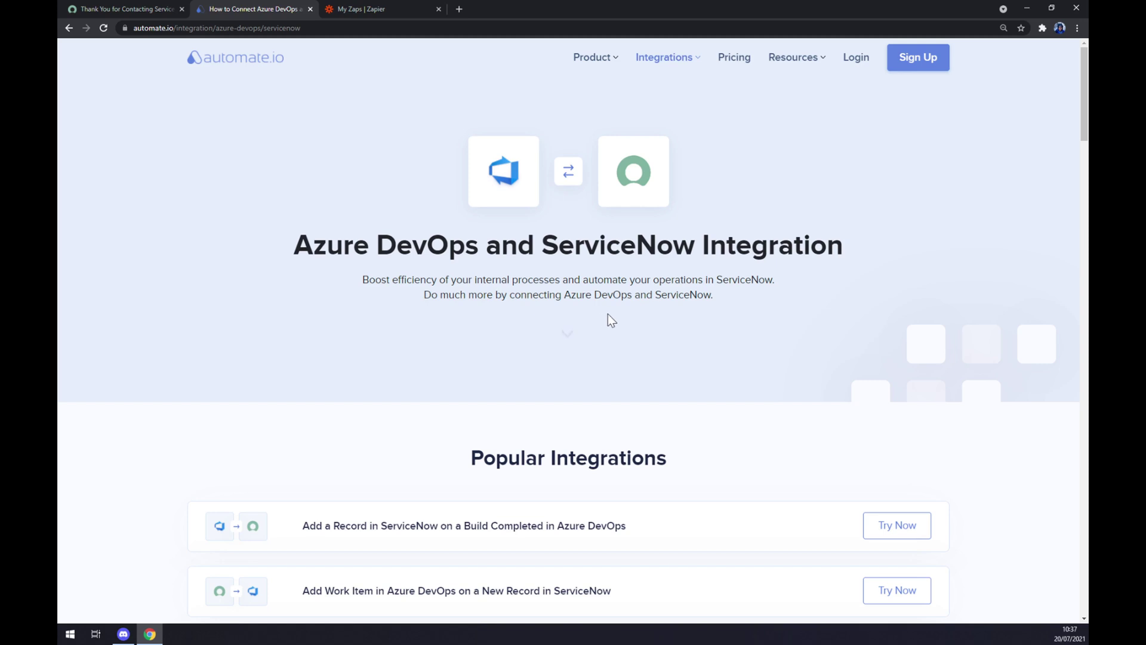
# Scroll through the Popular Integrations list down to the Create your own Integration section.
pyautogui.scroll(-3, 518, 283)
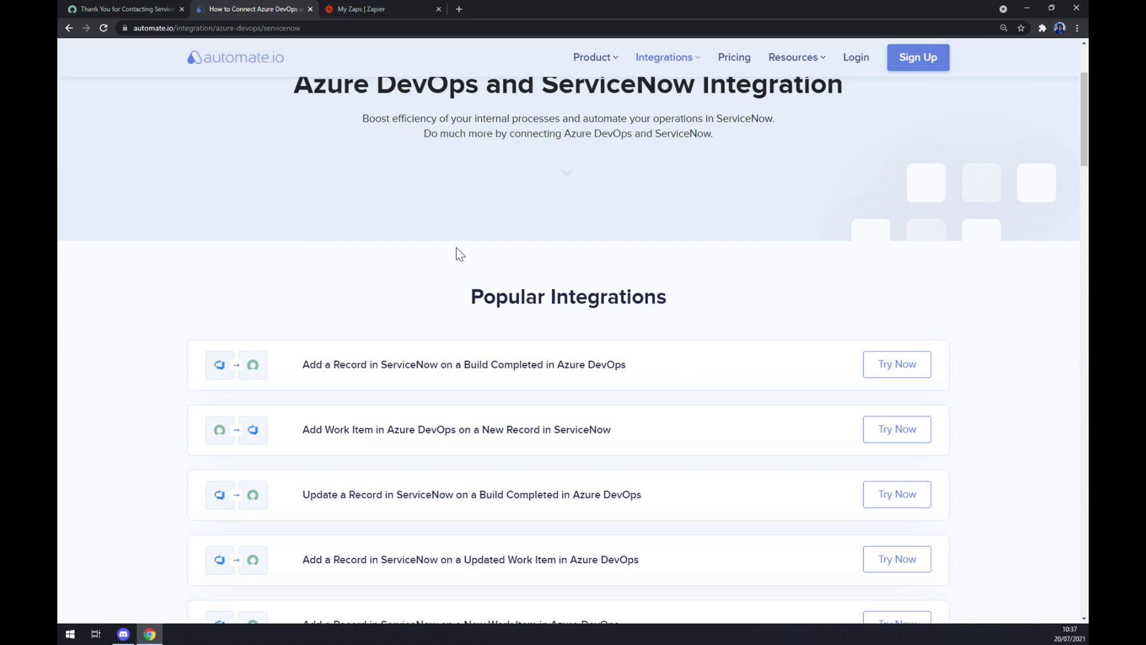
pyautogui.scroll(-4, 438, 257)
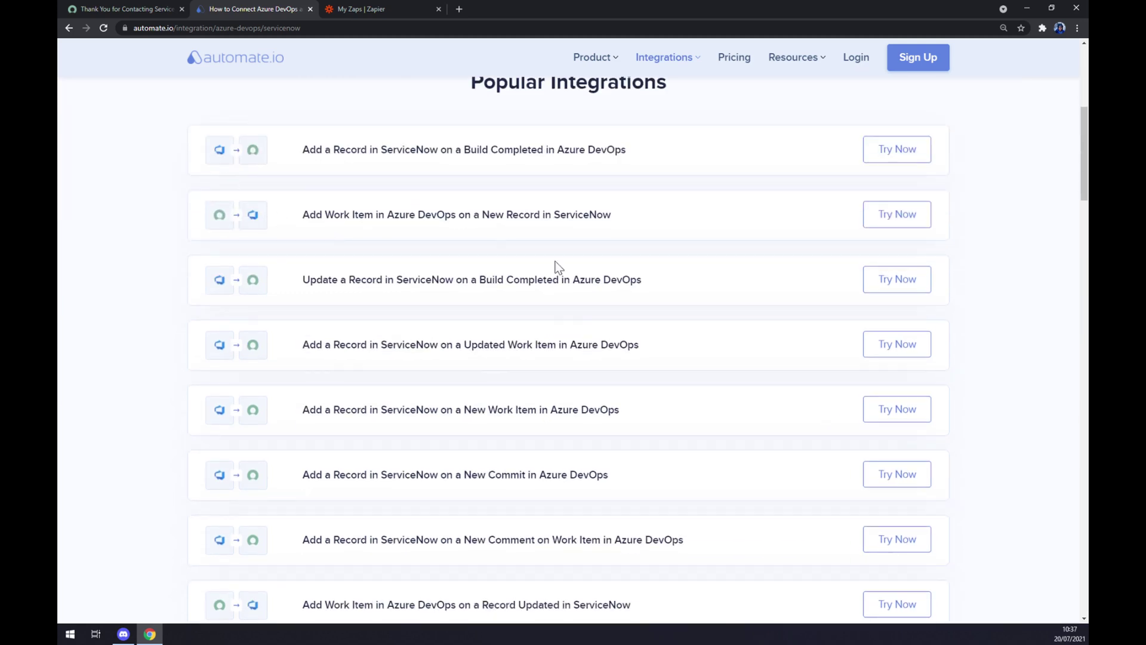
pyautogui.scroll(-3, 460, 192)
pyautogui.scroll(3, 322, 359)
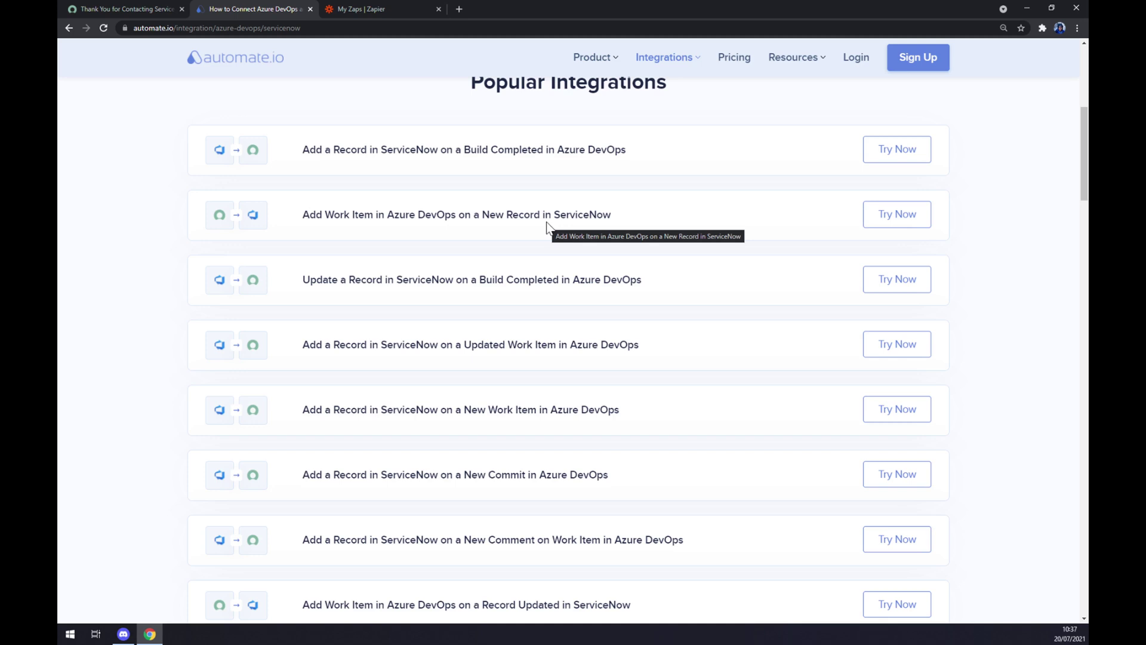
pyautogui.scroll(-8, 530, 225)
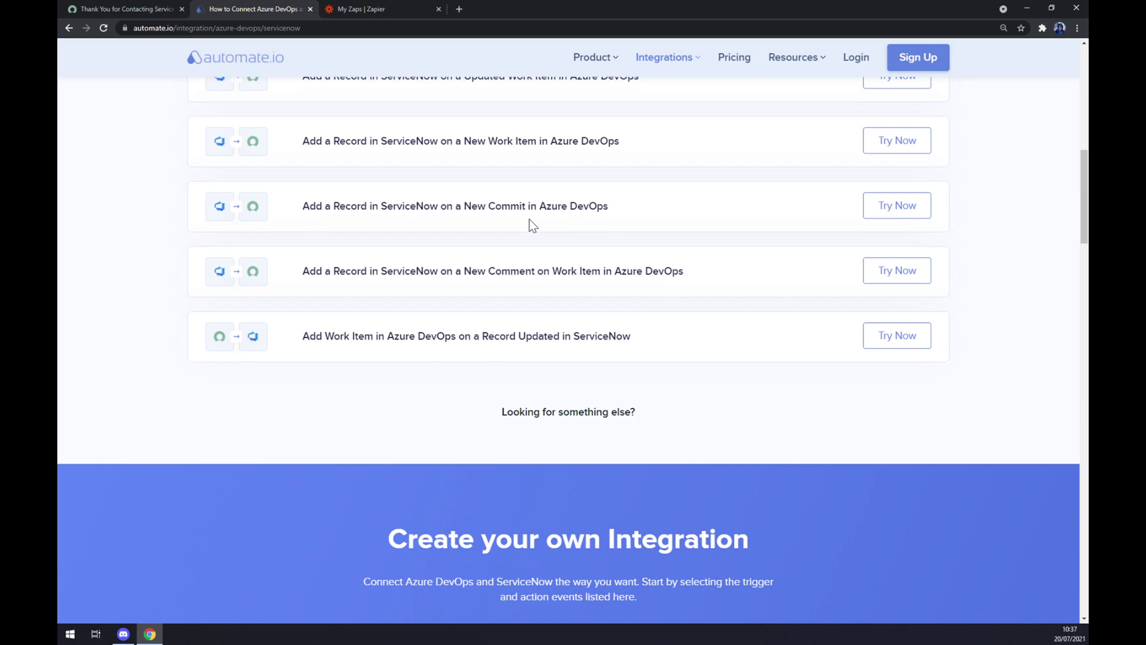
# Select New Record as the ServiceNow trigger in the Triggers list.
pyautogui.moveTo(383, 326); pyautogui.dragTo(758, 325)
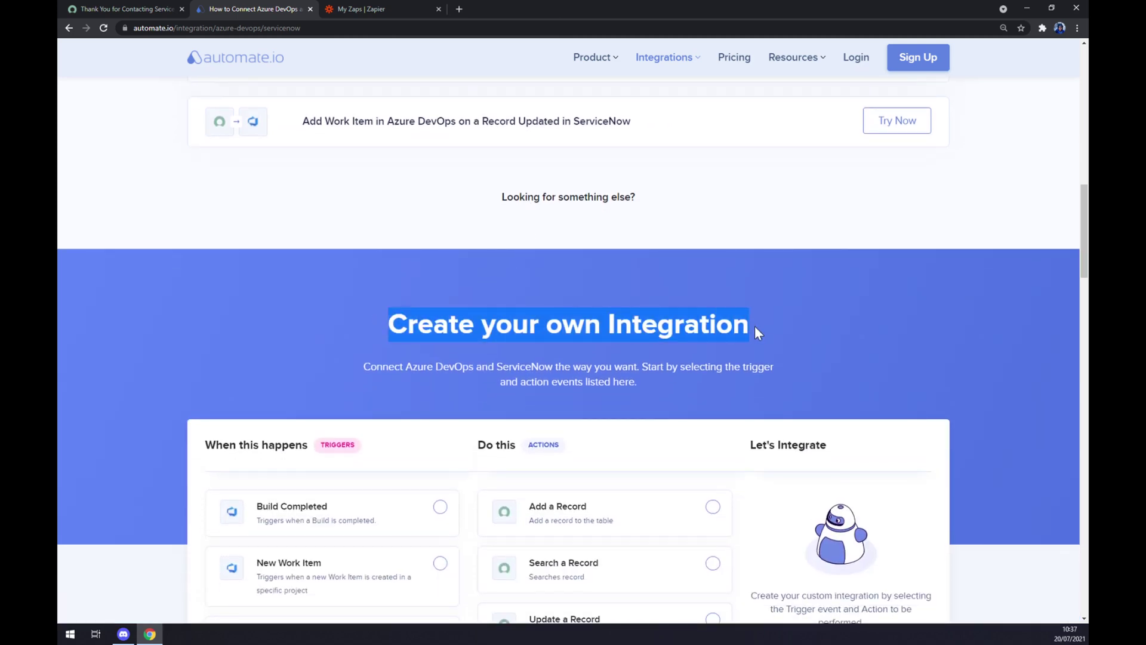
pyautogui.scroll(-1, 758, 325)
pyautogui.scroll(-3, 517, 222)
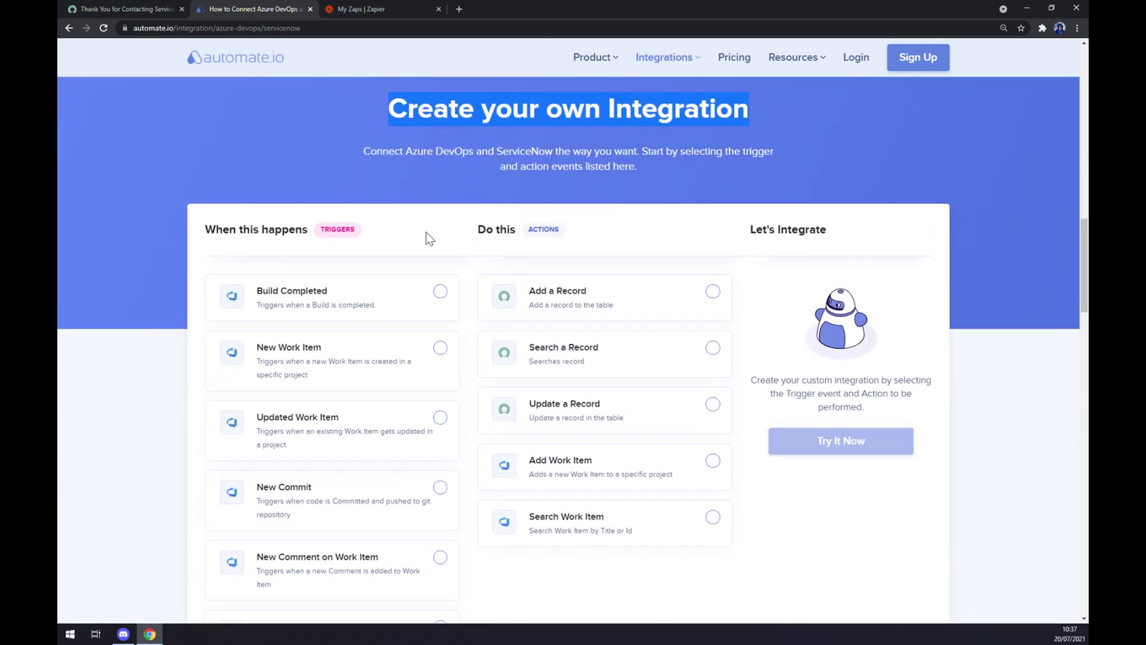
pyautogui.scroll(-1, 381, 185)
pyautogui.doubleClick(322, 176)
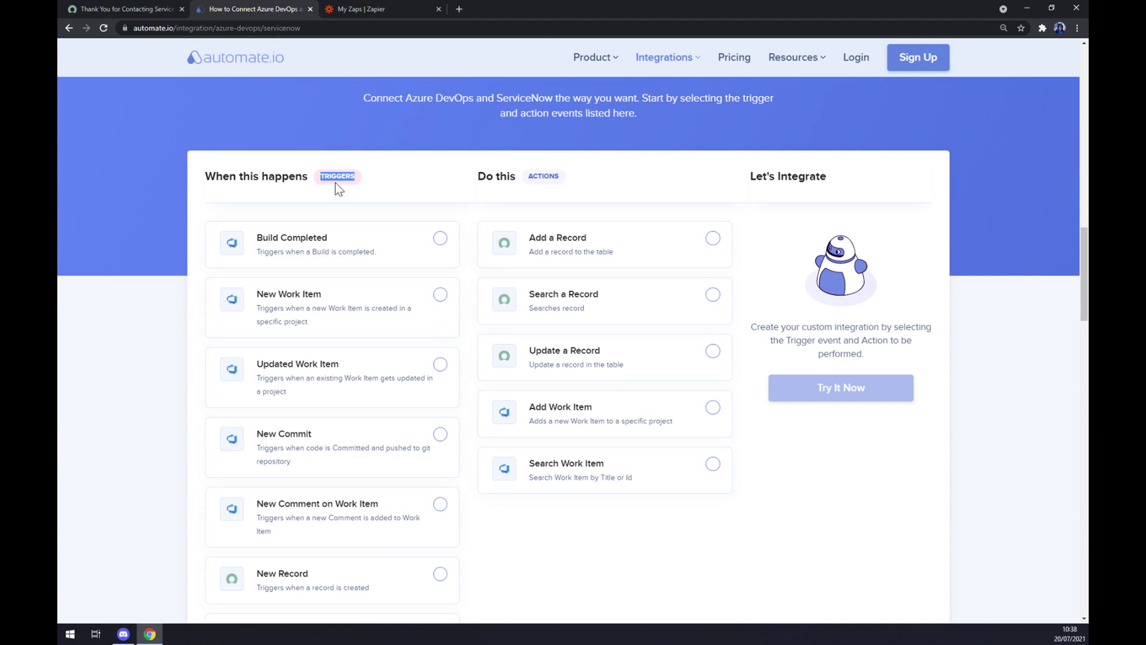
pyautogui.scroll(-1, 333, 205)
pyautogui.scroll(-3, 333, 206)
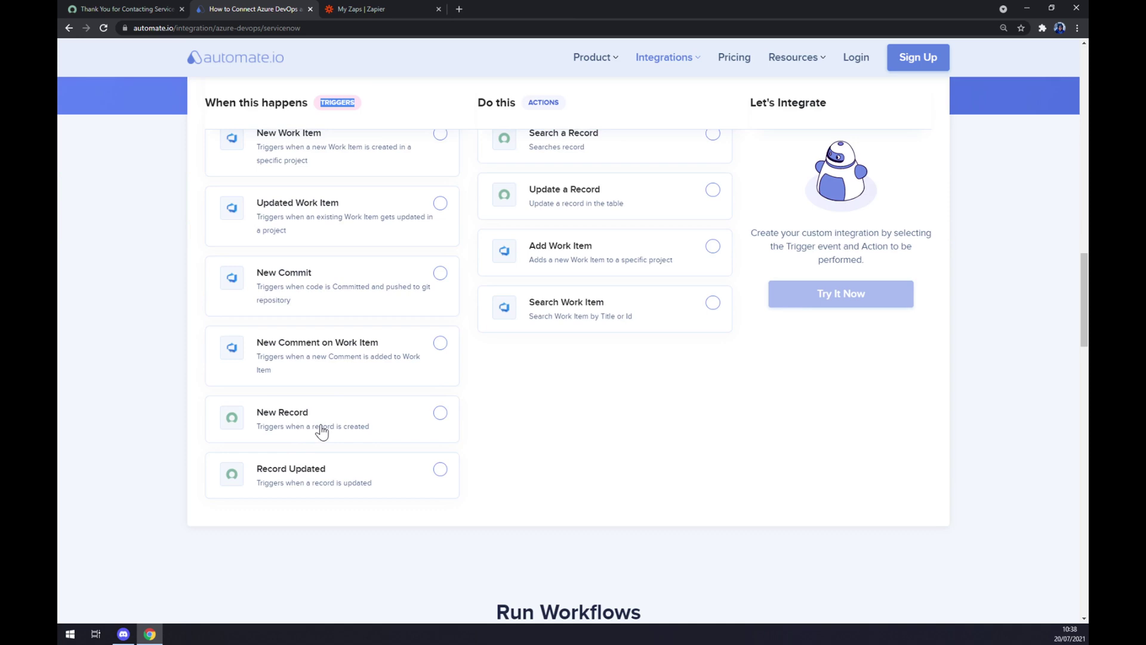
pyautogui.click(322, 431)
# Select Add Work Item as the Azure DevOps action.
pyautogui.scroll(3, 310, 430)
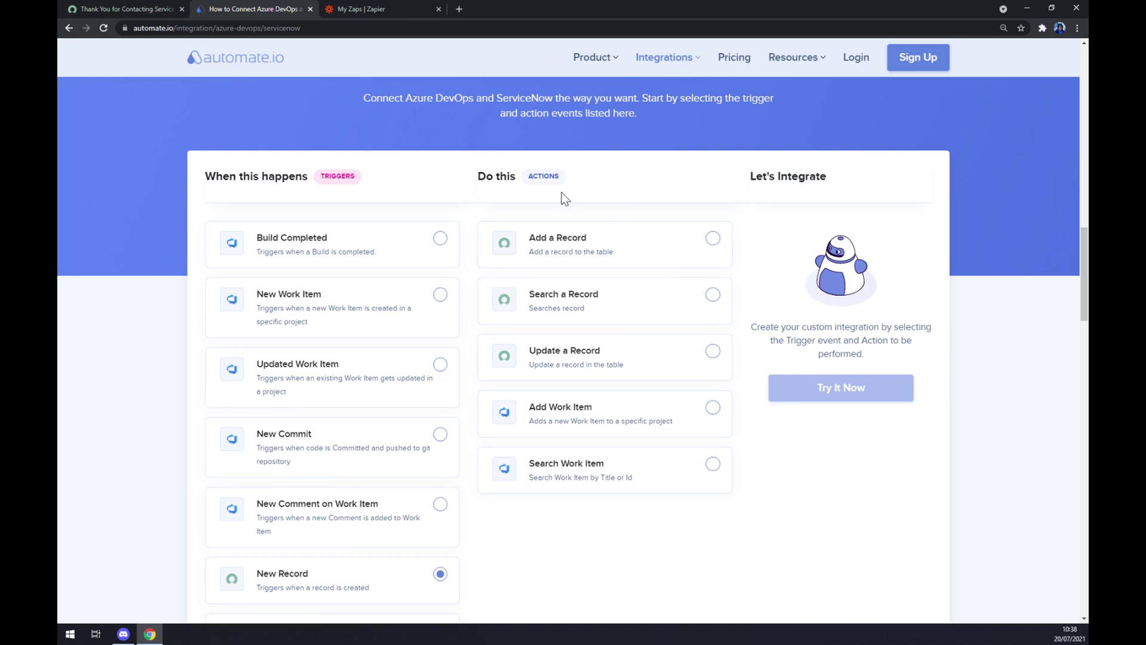
pyautogui.moveTo(523, 177); pyautogui.dragTo(563, 178)
pyautogui.click(643, 418)
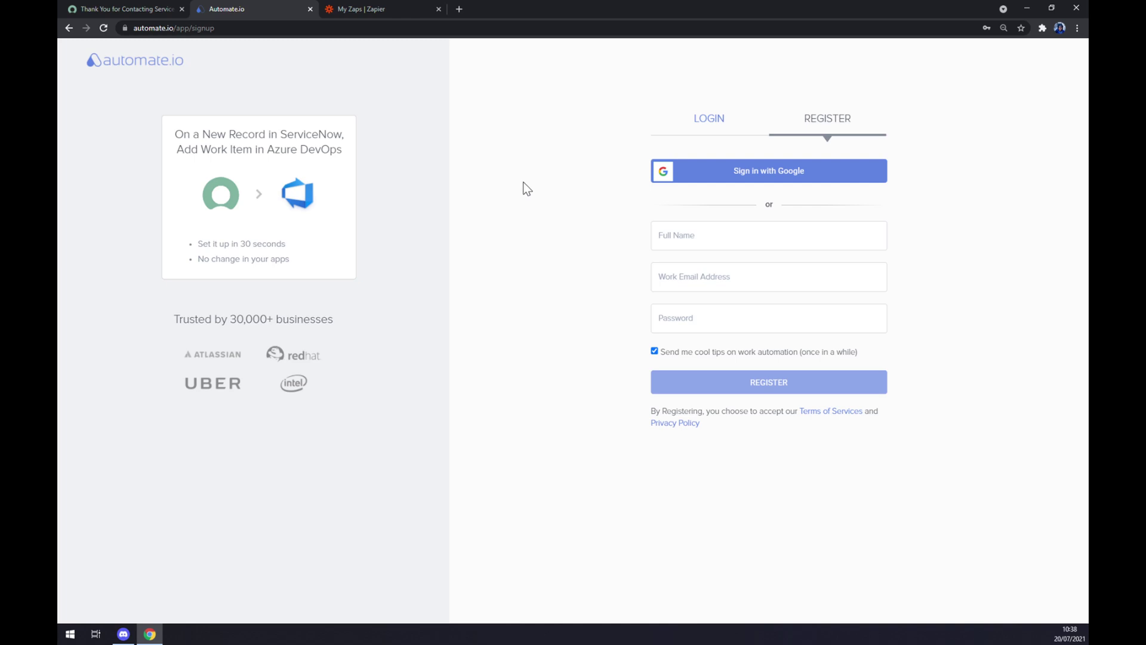
# Switch to the 'My Zaps | Zapier' browser tab.
pyautogui.click(360, 9)
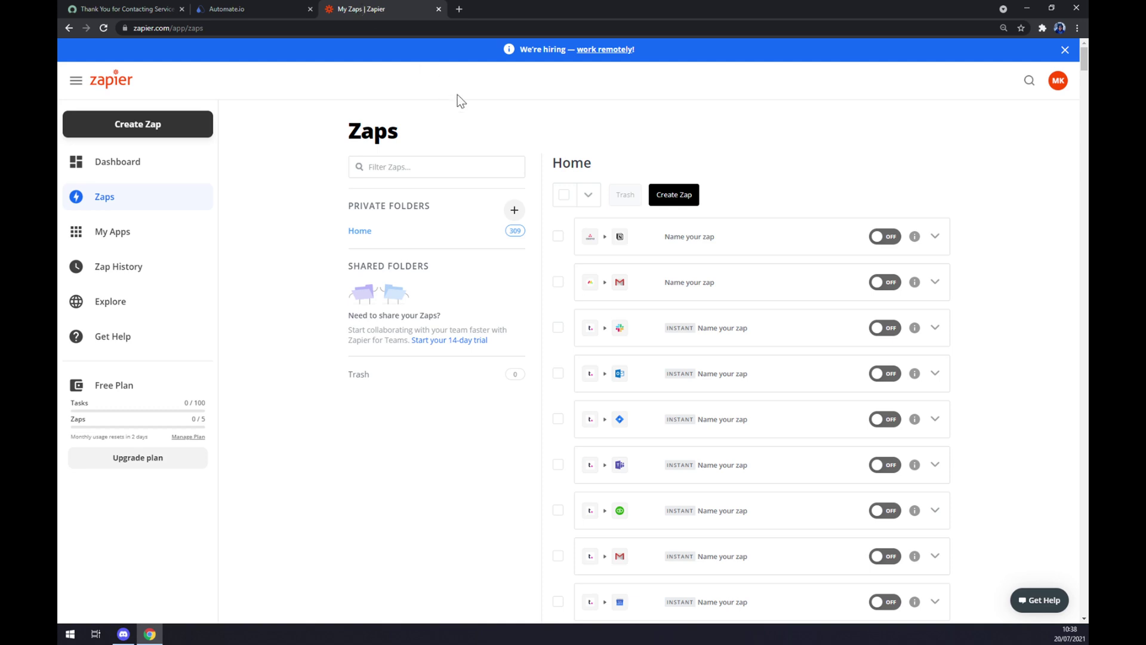
# Create a new zap with ServiceNow's New Record as the trigger event and continue.
pyautogui.click(174, 133)
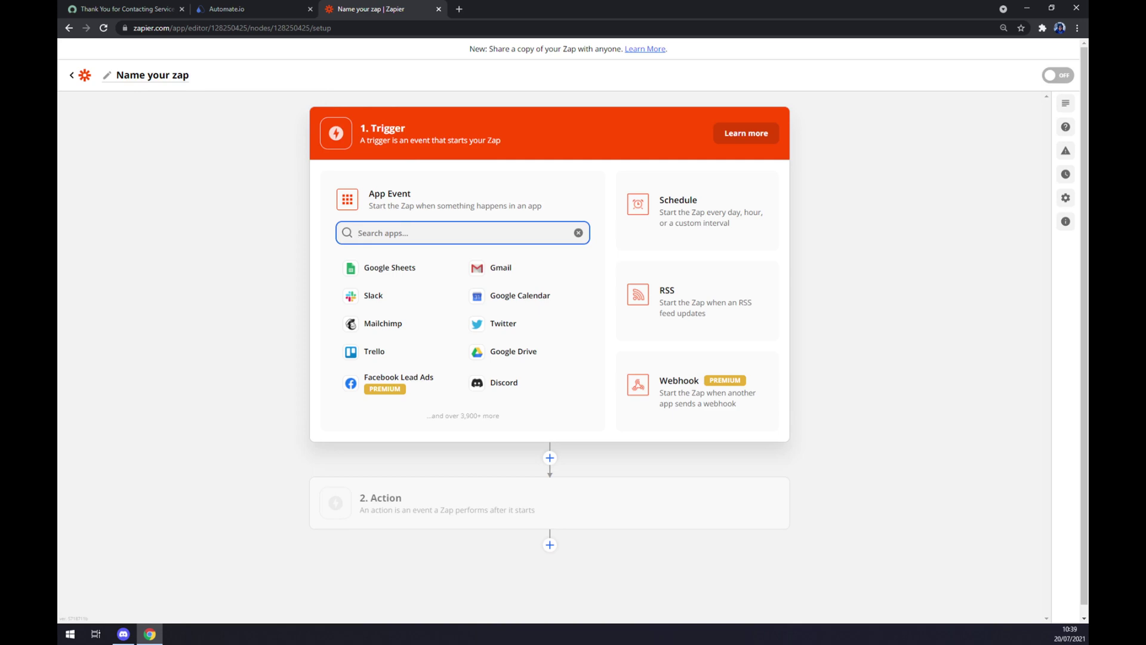
pyautogui.write('service')
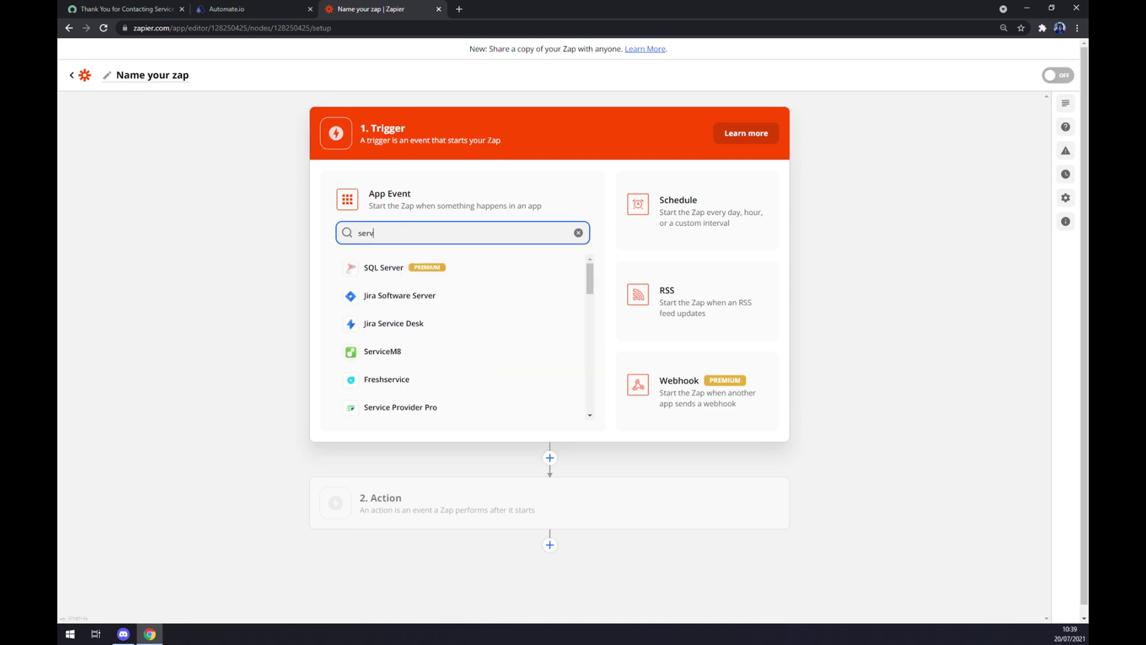
pyautogui.click(396, 381)
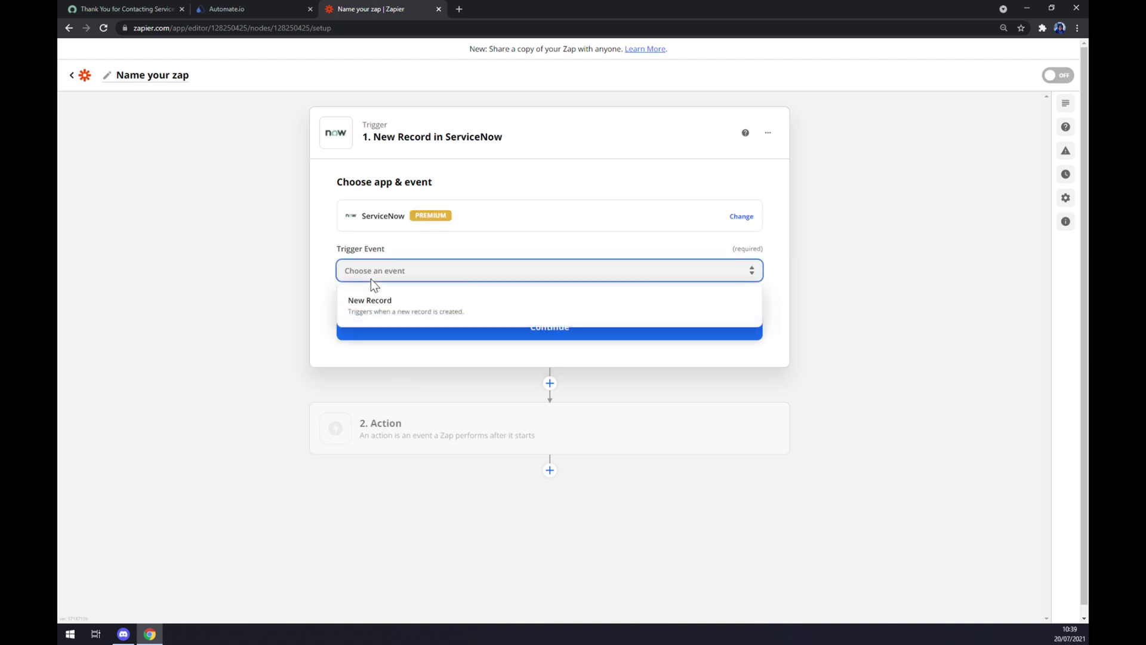
pyautogui.click(405, 300)
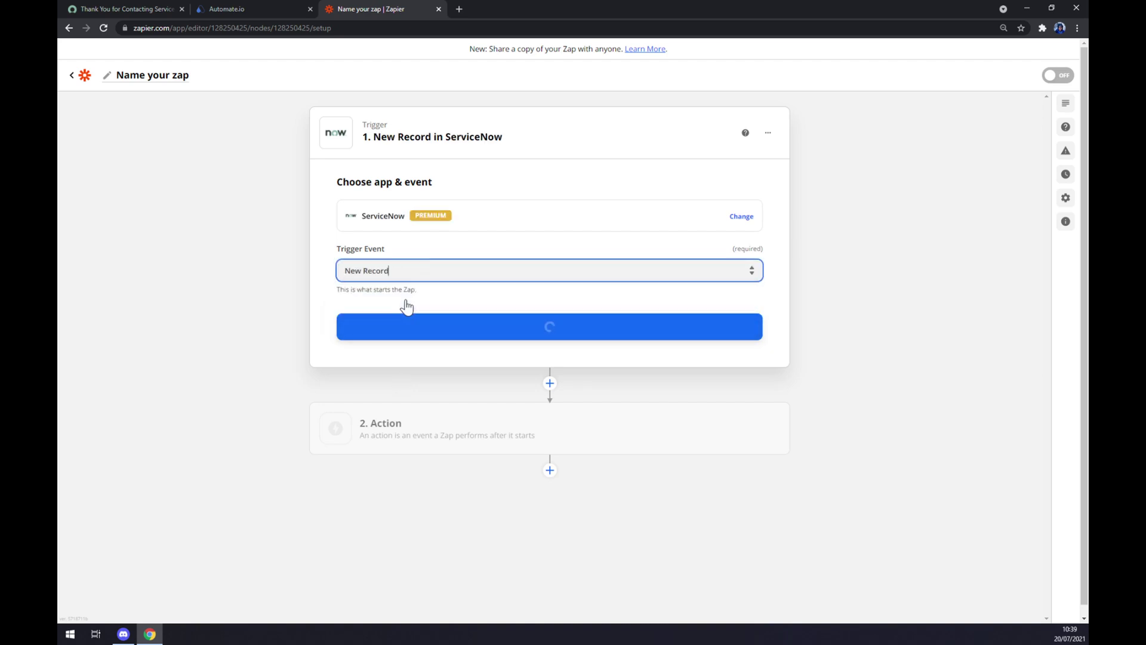
pyautogui.click(430, 330)
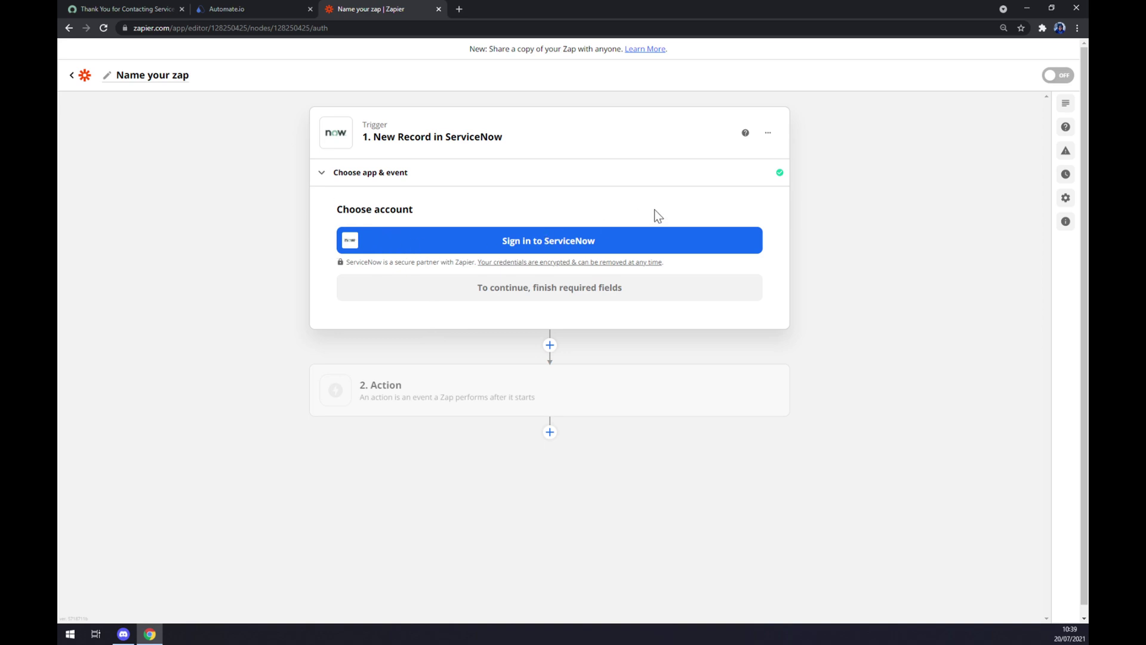
# Make the zap's action Azure DevOps with the Trigger Build event and continue.
pyautogui.click(450, 401)
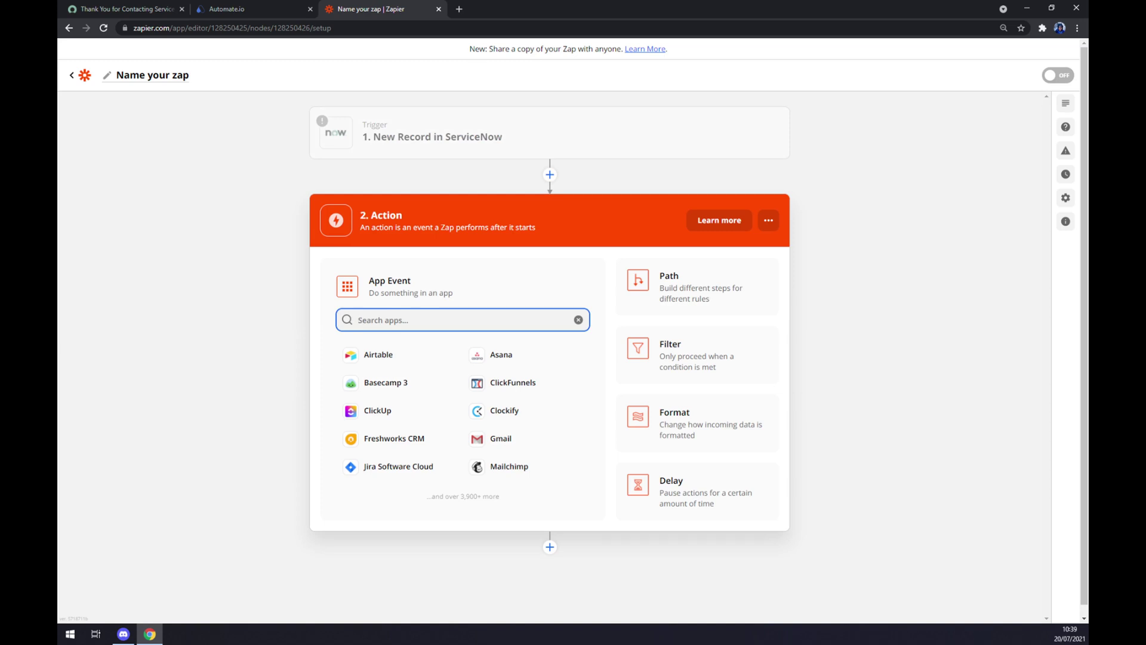
pyautogui.write('azure')
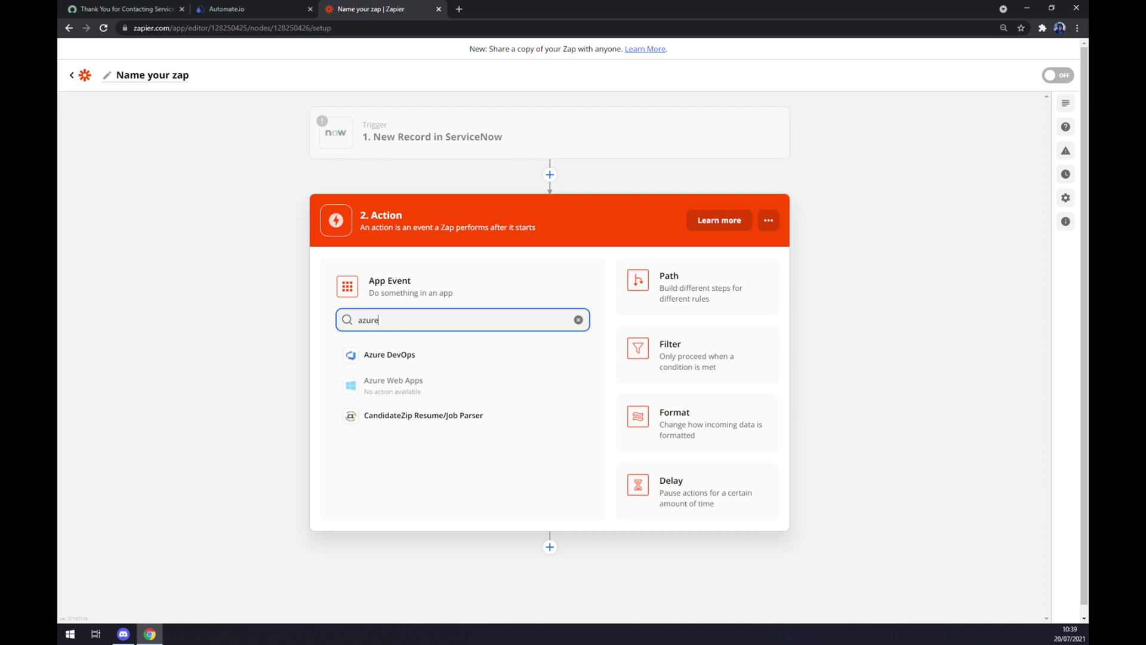
pyautogui.click(405, 356)
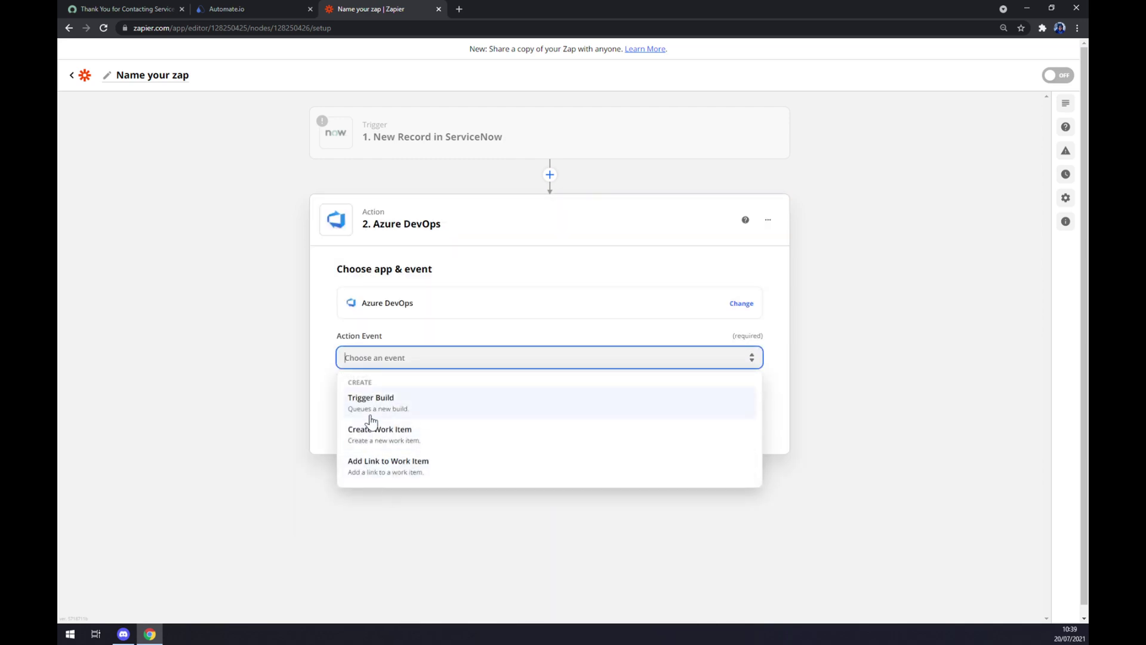
pyautogui.click(371, 417)
pyautogui.click(371, 422)
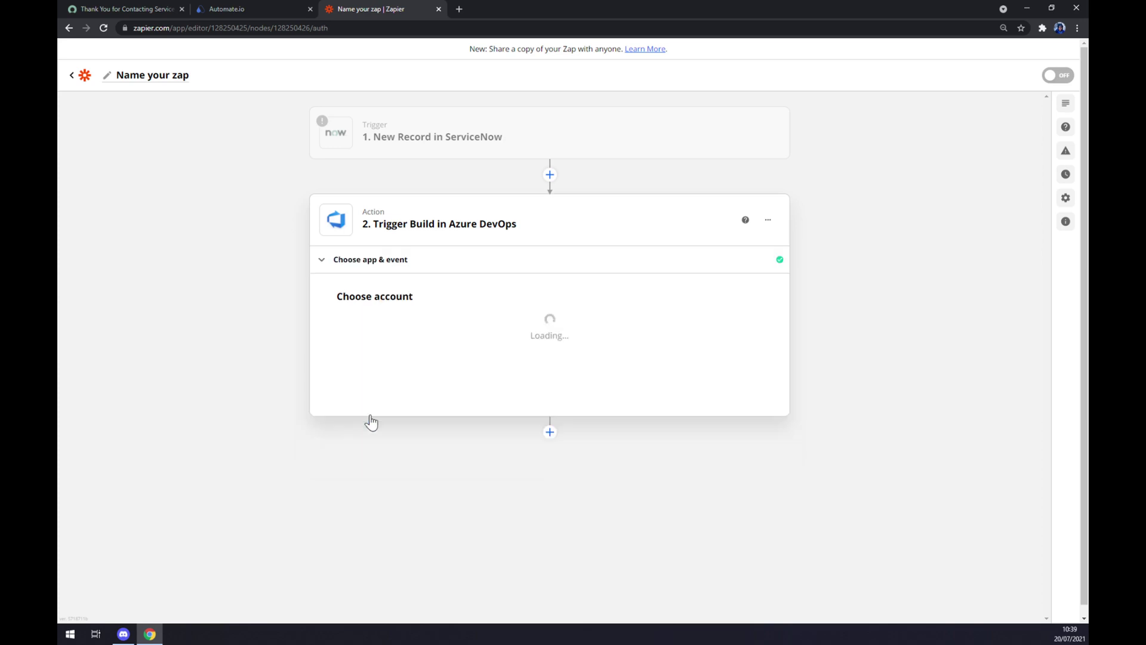